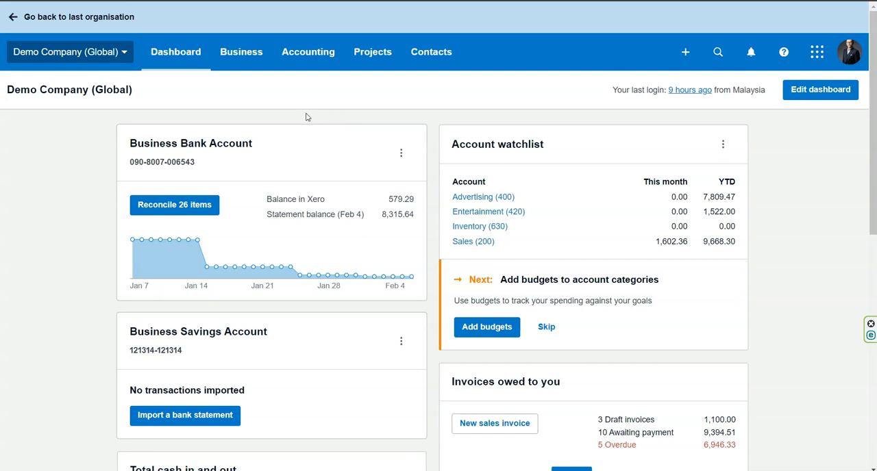
Open the organisation's tax rates list from the advanced accounting settings.
left_click(303, 55)
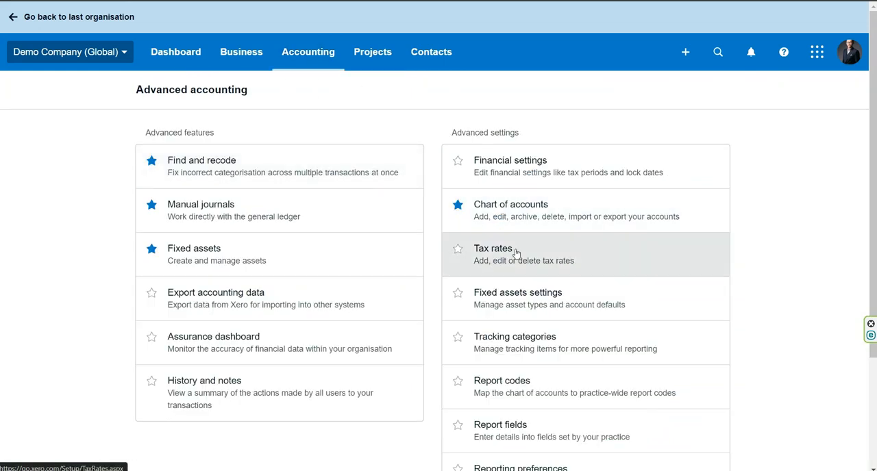
left_click(516, 253)
scroll(513, 254, "down", 3)
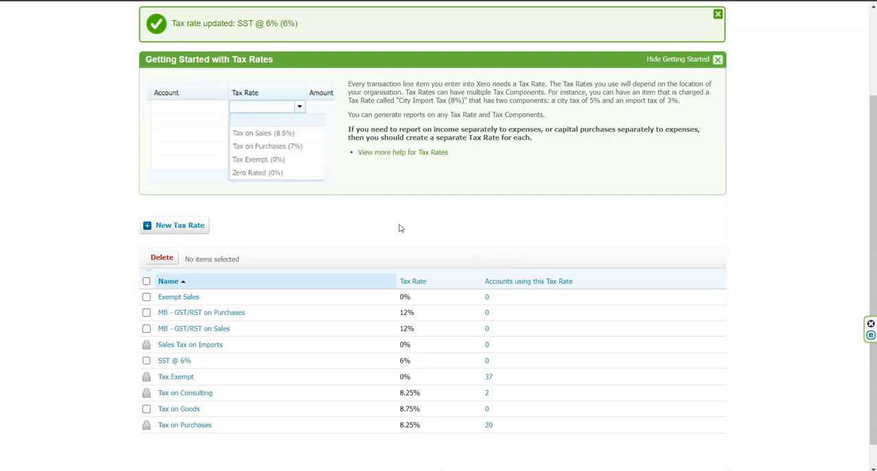
scroll(401, 228, "down", 1)
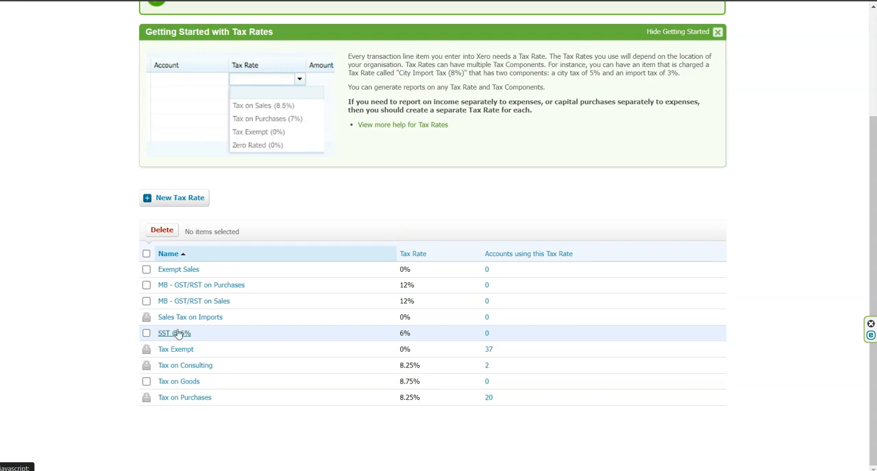
Add a new tax rate named SST @ 8% with a single component SST at 8% and save it.
left_click(193, 200)
type("SST @ 8%")
key("Tab")
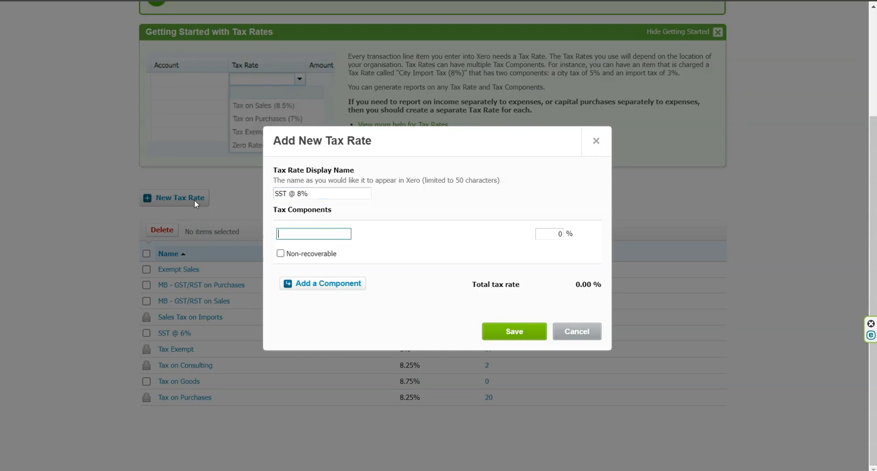
type("SST")
key("Tab")
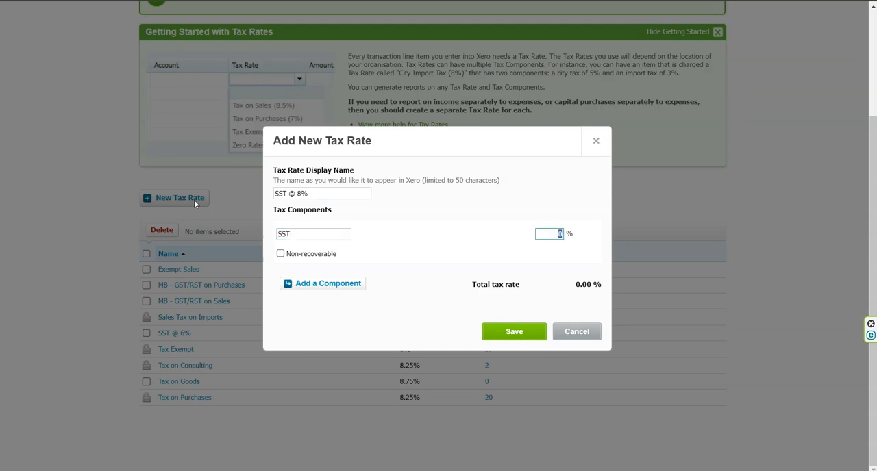
type("8")
left_click(513, 332)
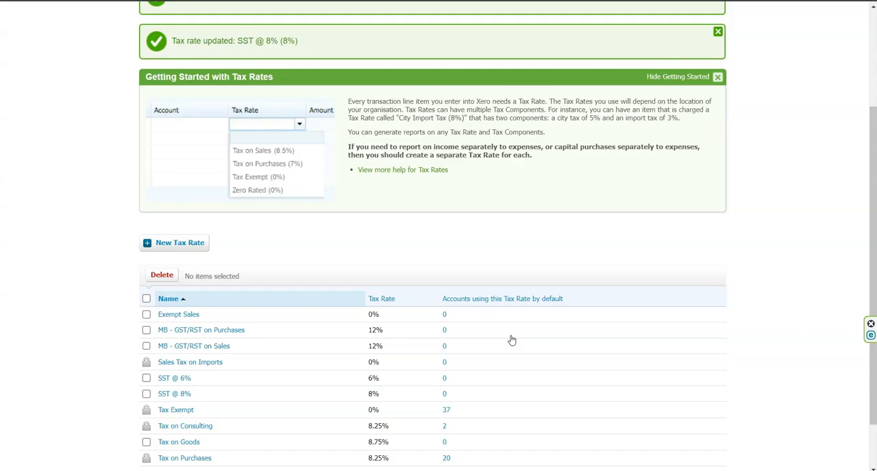
scroll(353, 325, "down", 1)
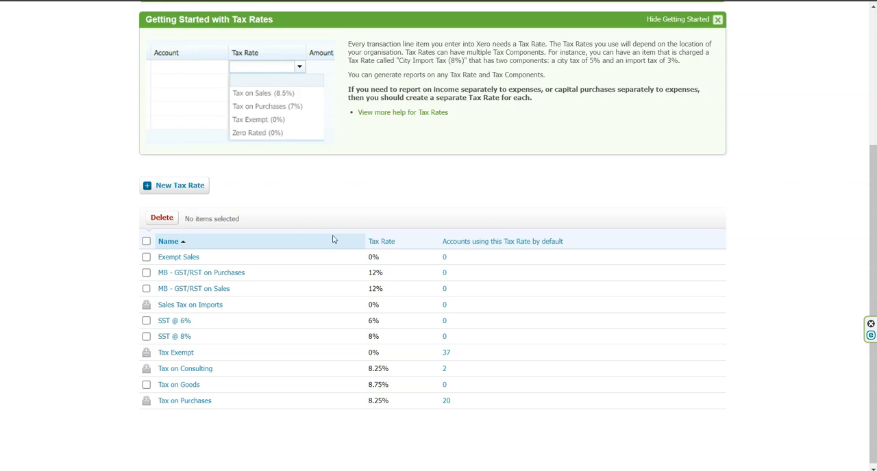
Open the products and services list and dismiss the tip about filtering items.
scroll(333, 240, "up", 3)
left_click(248, 61)
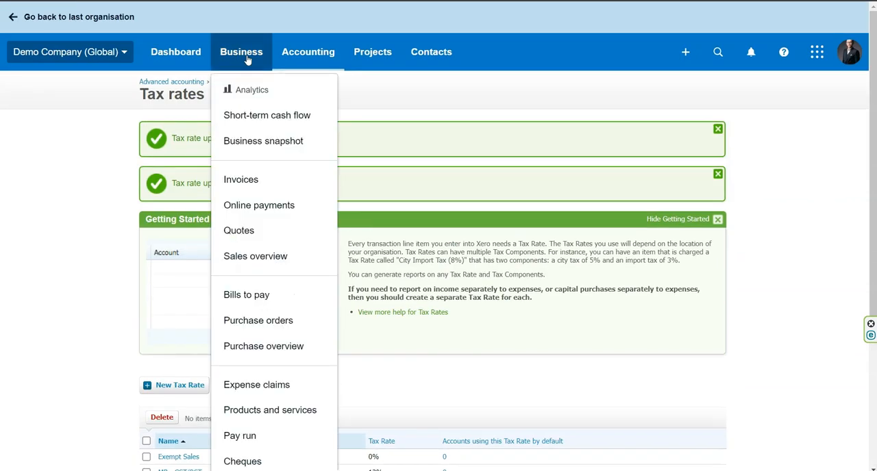
left_click(283, 411)
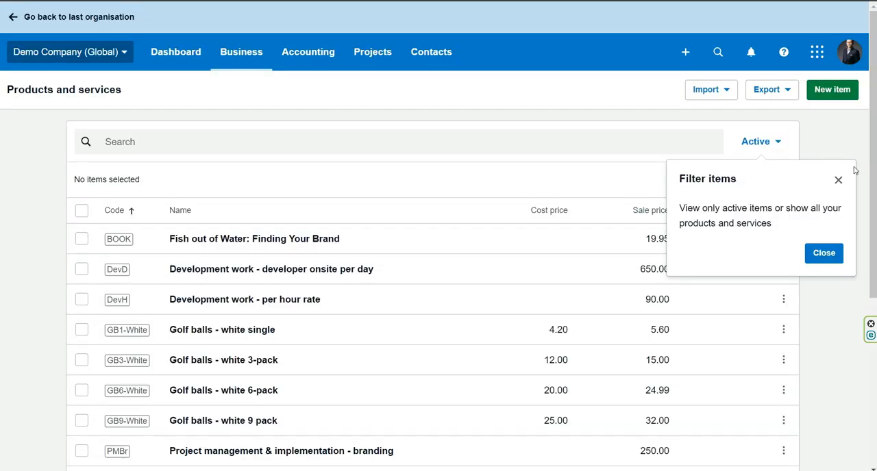
left_click(838, 179)
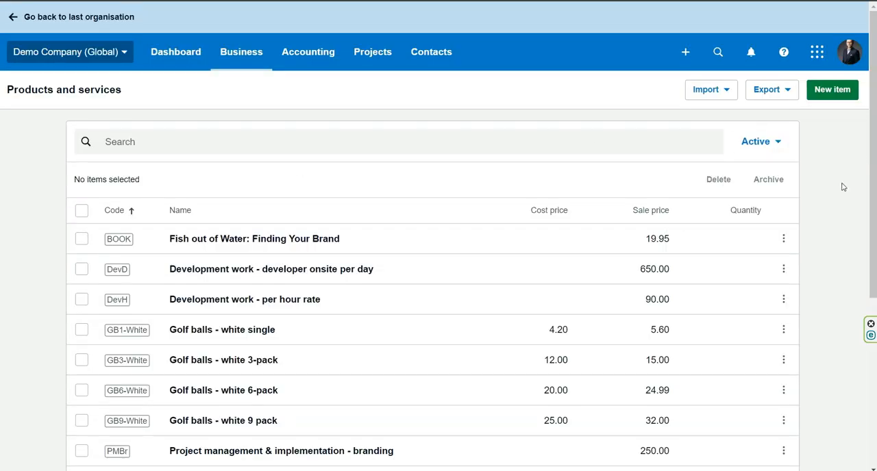
Set the sales tax rate of the item "Development work - developer onsite per day" to SST @ 8% and save it.
scroll(838, 185, "down", 1)
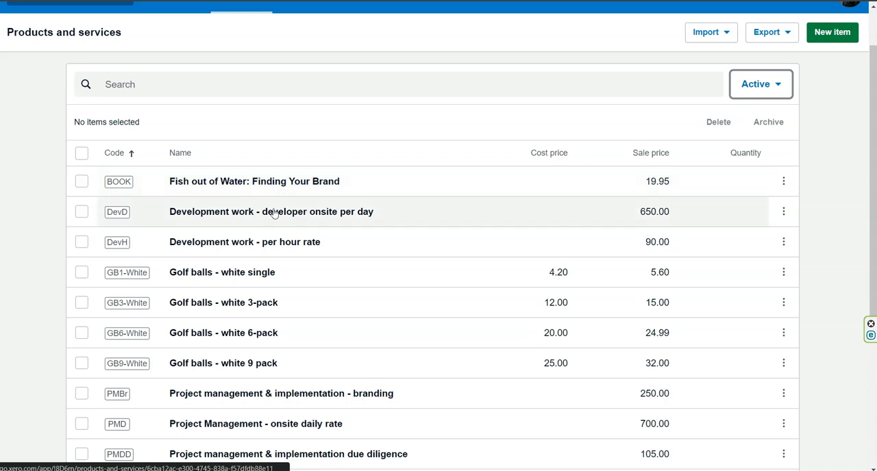
left_click(219, 217)
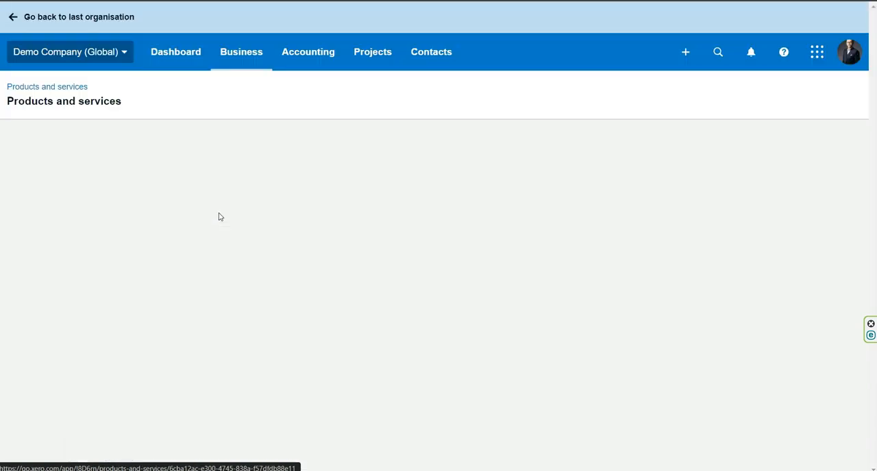
left_click(785, 101)
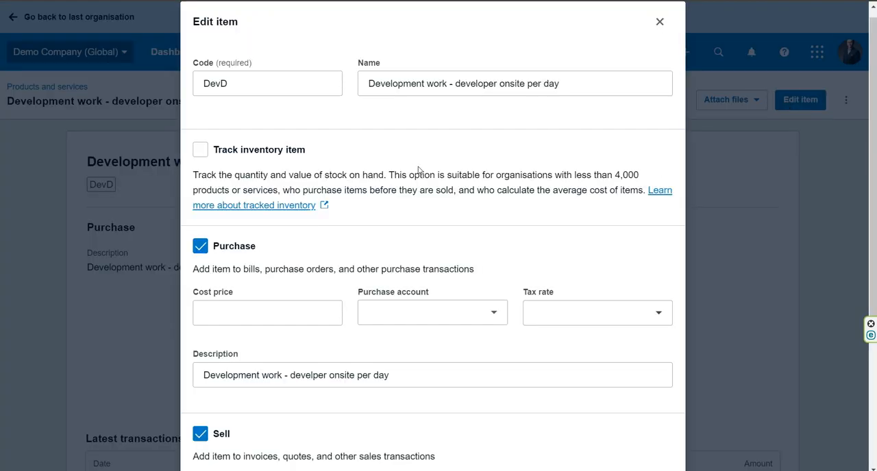
scroll(462, 183, "down", 3)
left_click(573, 300)
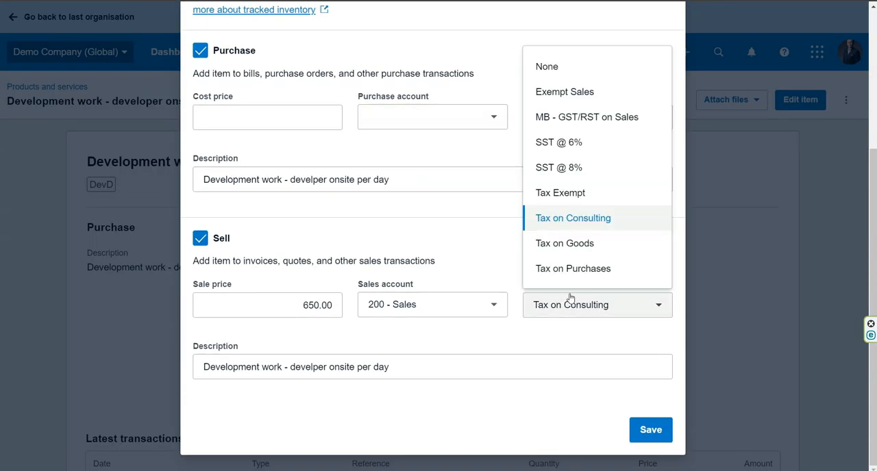
left_click(578, 168)
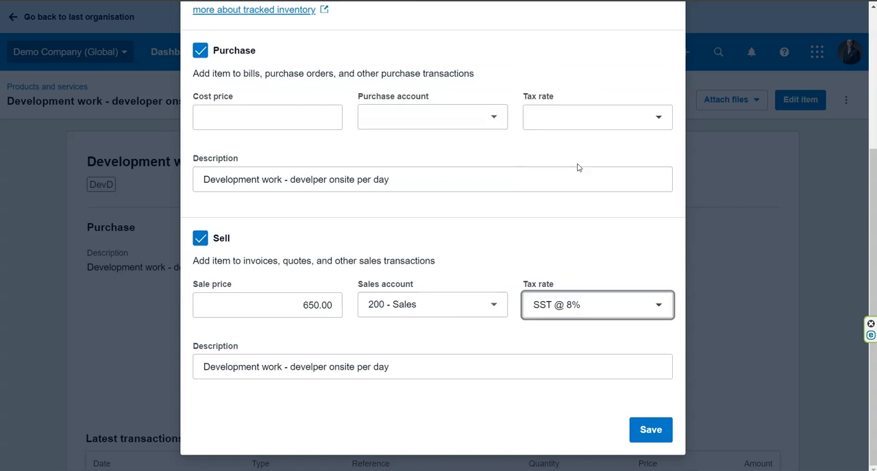
left_click(659, 431)
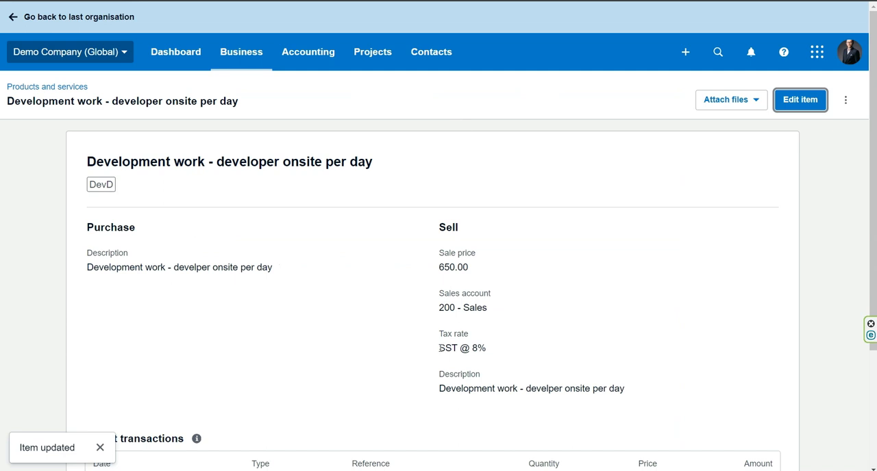
Check the sales tax rate on the saved developer onsite item.
left_click_drag(439, 348, 477, 349)
left_click(481, 349)
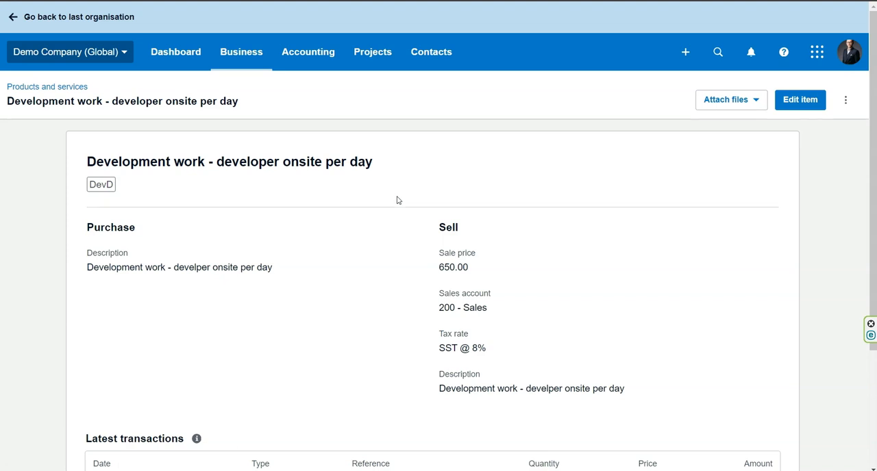
left_click_drag(439, 346, 492, 352)
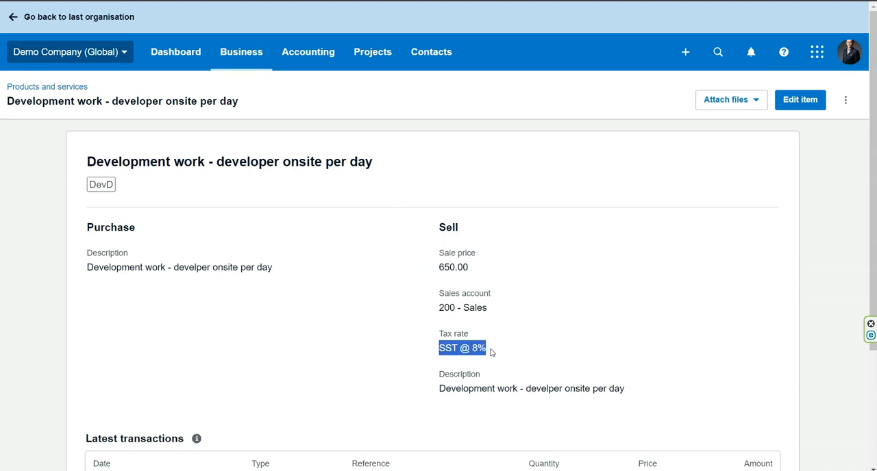
left_click(490, 352)
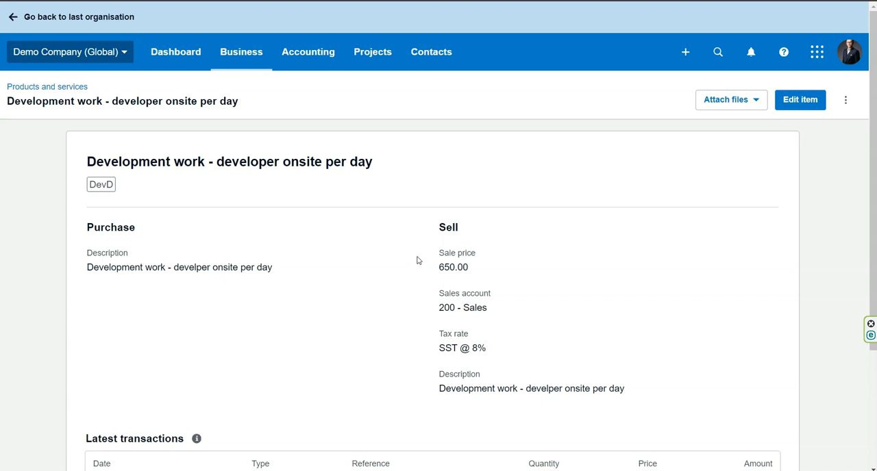
Set the default tax of the Sales account (code 200) in the chart of accounts to SST @ 8% and save it.
left_click(307, 53)
left_click(354, 409)
scroll(427, 233, "down", 5)
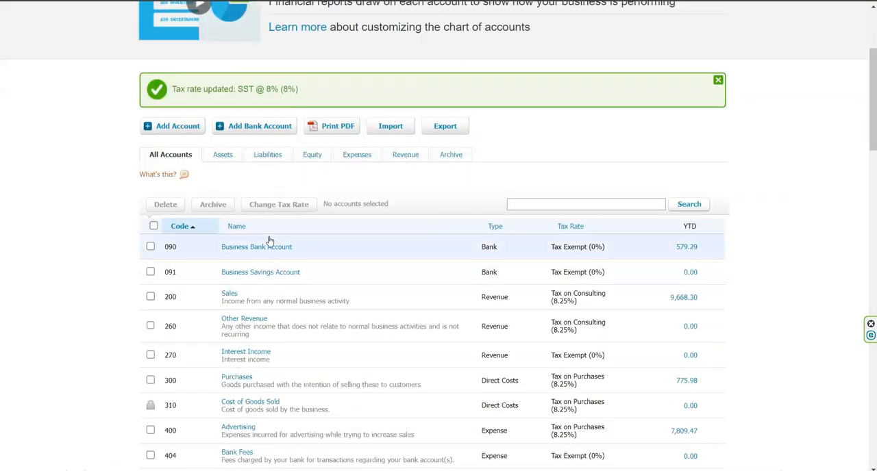
scroll(329, 221, "down", 2)
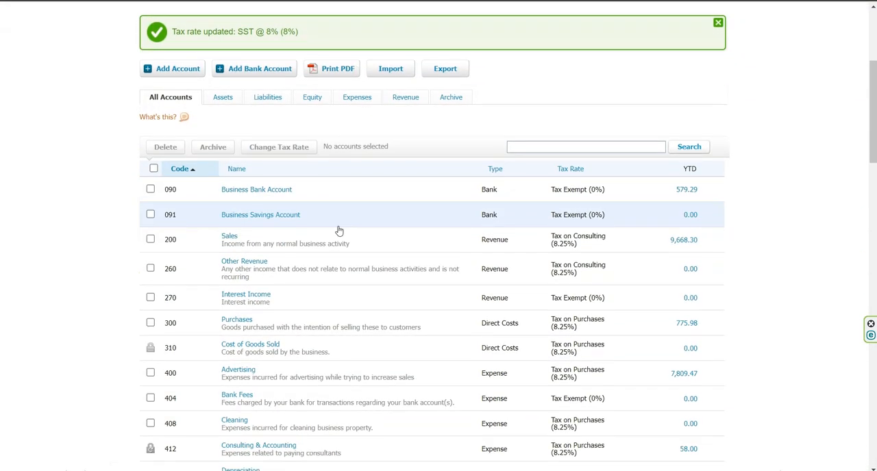
left_click(229, 237)
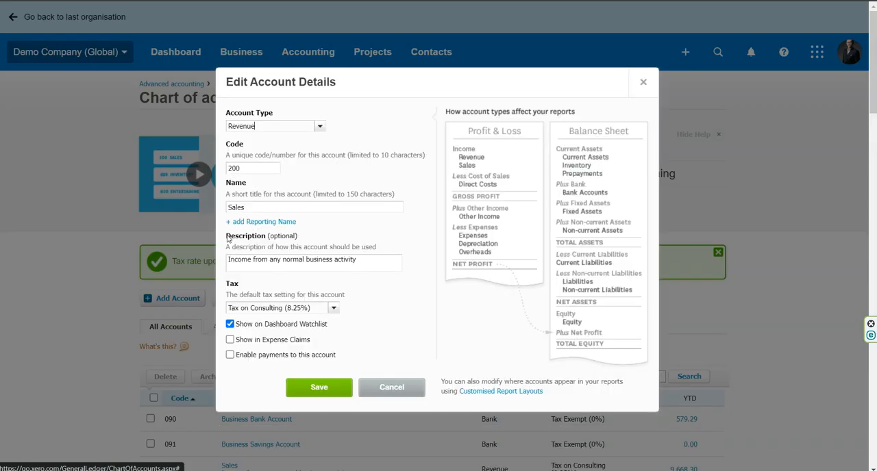
left_click(333, 308)
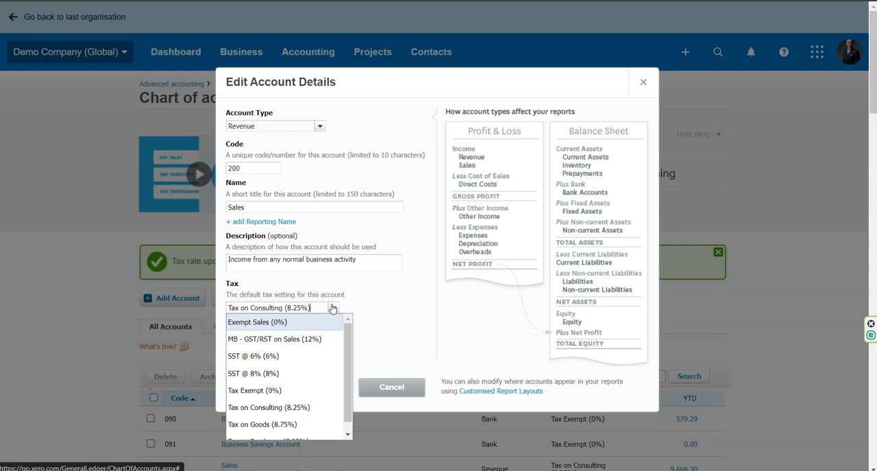
left_click(277, 374)
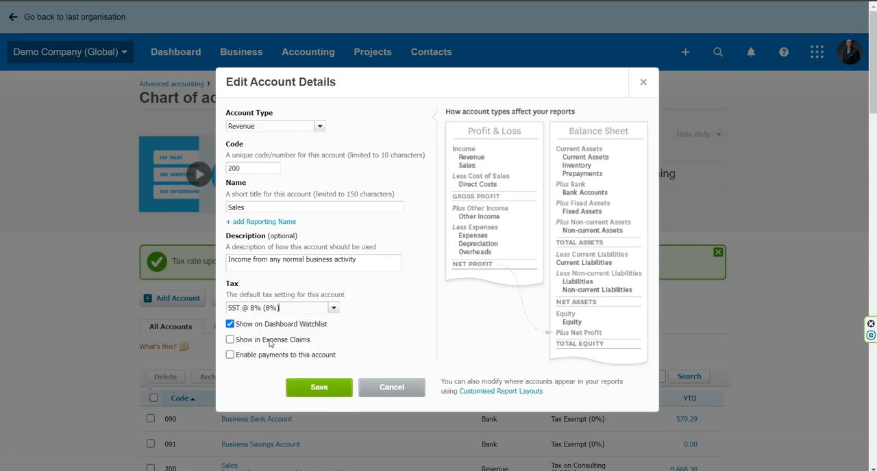
left_click(318, 387)
scroll(329, 335, "down", 2)
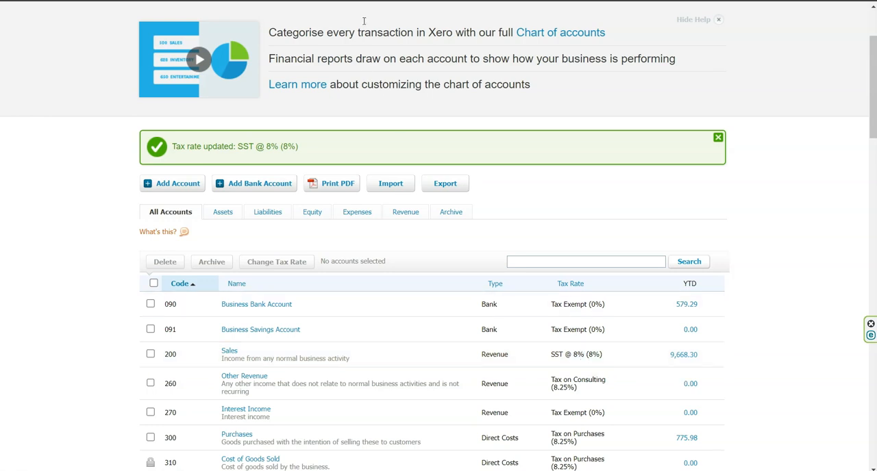
Create a new sales invoice addressed to ABC Furniture.
scroll(367, 280, "up", 3)
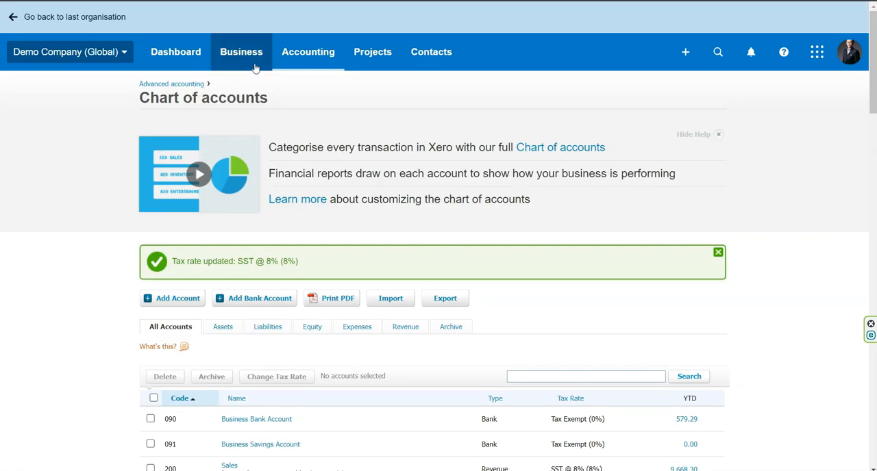
left_click(255, 66)
left_click(276, 177)
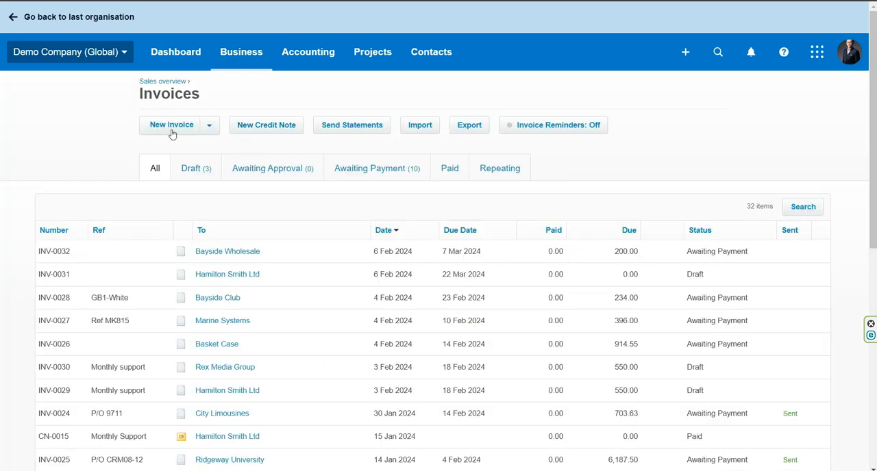
left_click(173, 131)
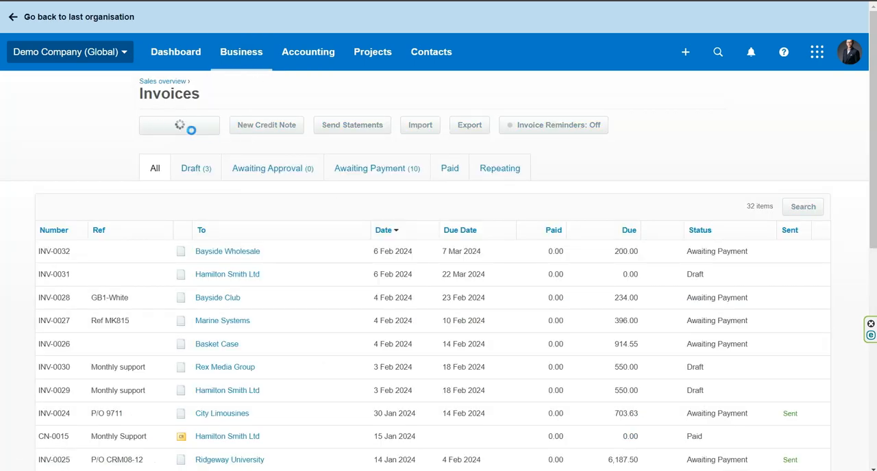
scroll(181, 212, "down", 3)
type("ab")
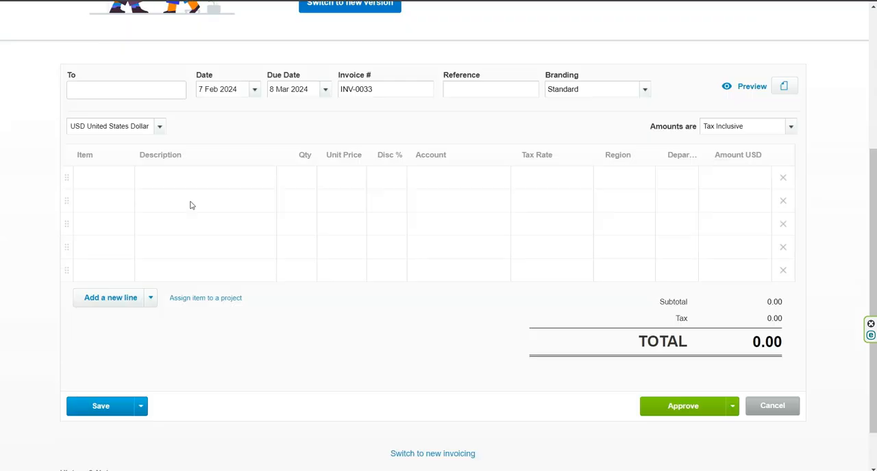
type("c")
left_click(171, 139)
Fill the first invoice line with description Sales, quantity 1 and unit price 1000.
left_click(215, 180)
type("Sales")
key("Tab")
type("1")
key("Tab")
type("10")
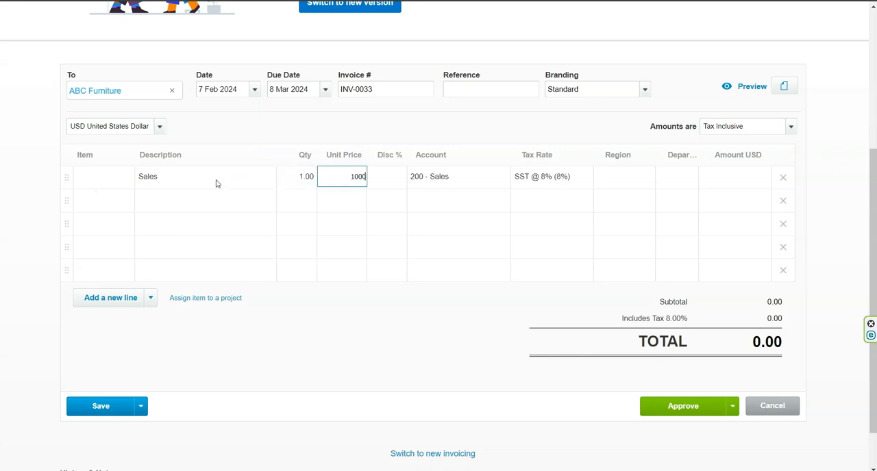
key("Tab")
Check the account and tax rate assigned to the Sales line of the invoice.
left_click(448, 179)
left_click(445, 129)
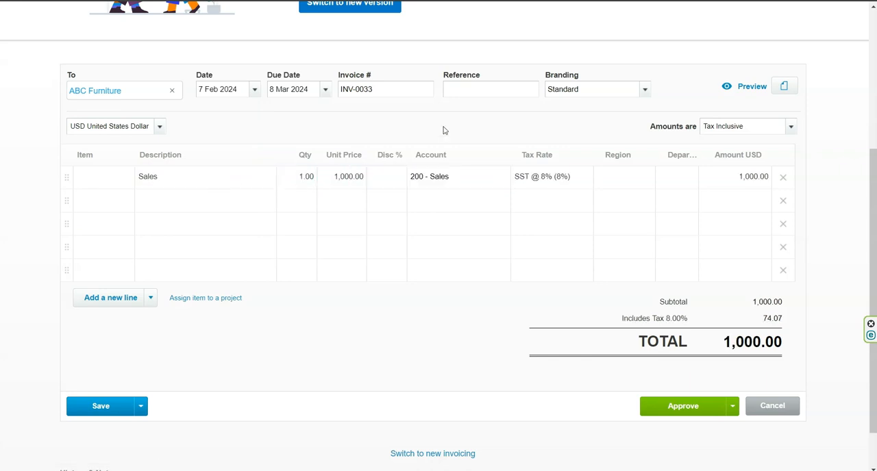
left_click(538, 179)
left_click(542, 126)
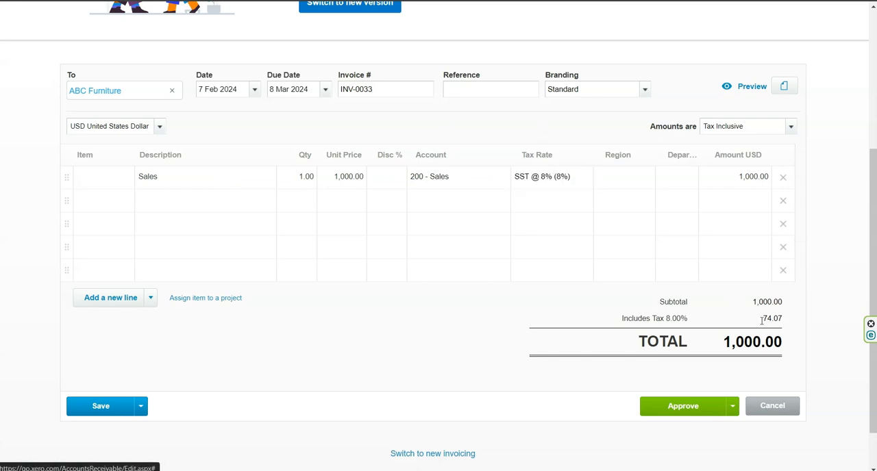
Set the invoice amounts to Tax Exclusive and review the subtotal and tax.
left_click(732, 129)
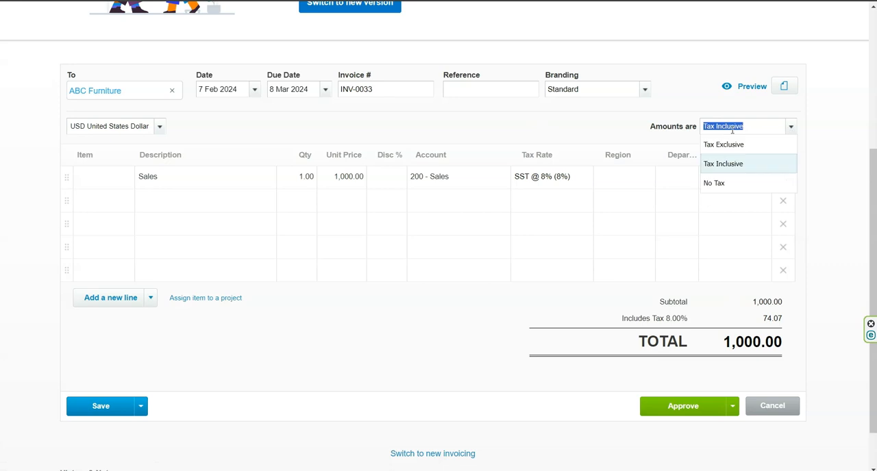
left_click(742, 145)
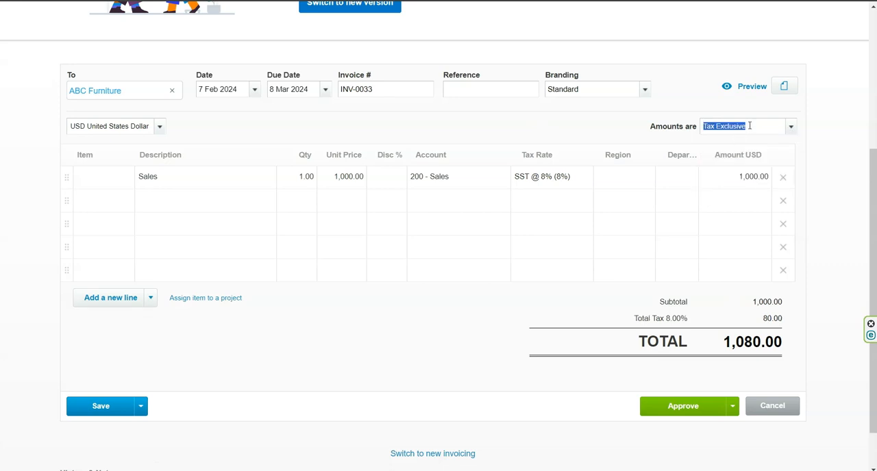
left_click(661, 132)
left_click_drag(753, 302, 779, 320)
left_click(785, 326)
Add the item DevD: Development work - developer onsite per day to the second invoice line.
left_click(120, 204)
type("dev")
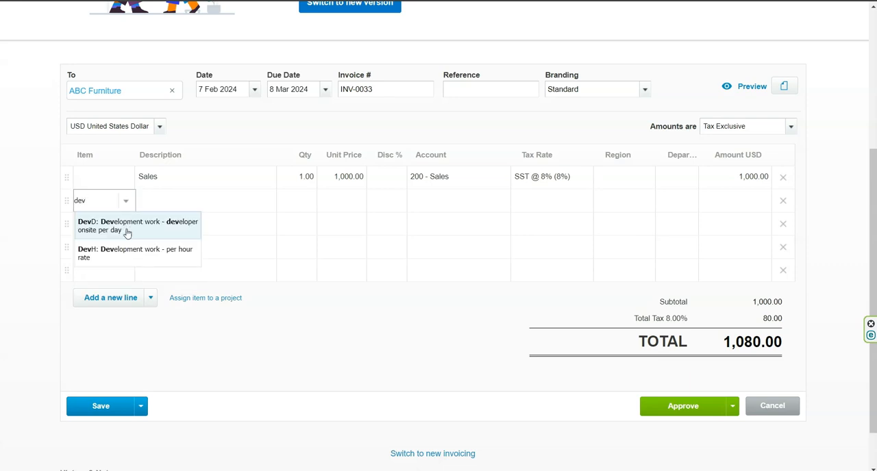
left_click(127, 232)
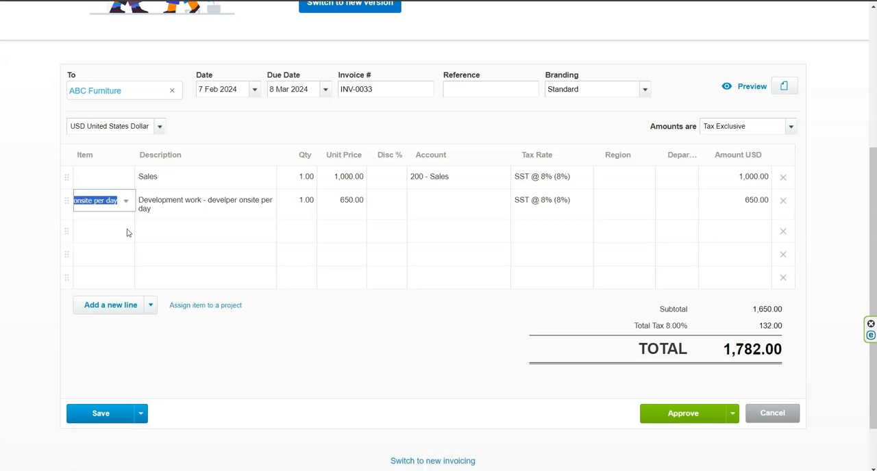
Check the account and tax rate assigned to the development work line of the invoice.
left_click(448, 203)
left_click(529, 200)
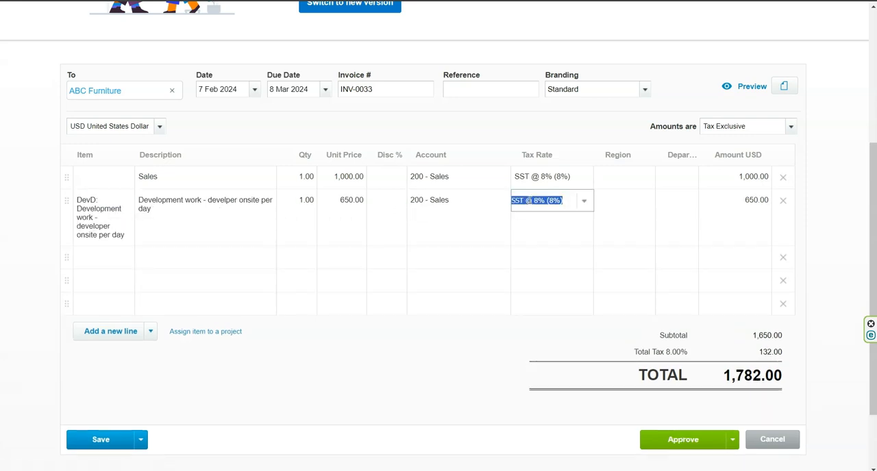
left_click(518, 143)
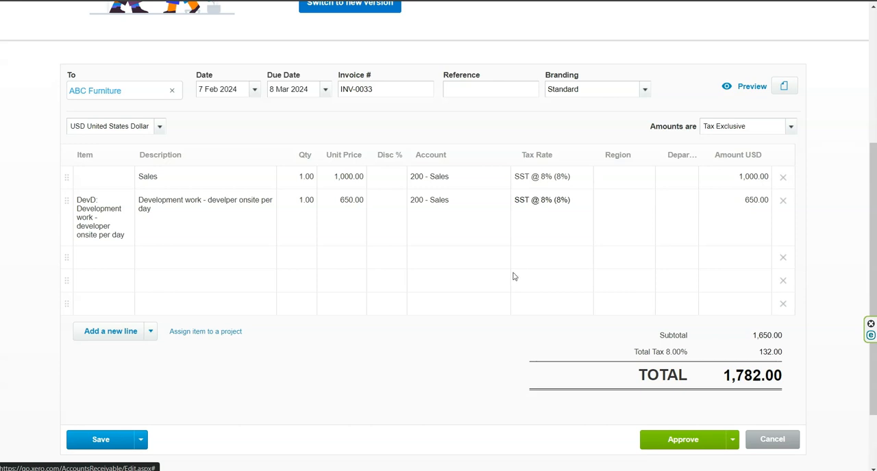
left_click(537, 202)
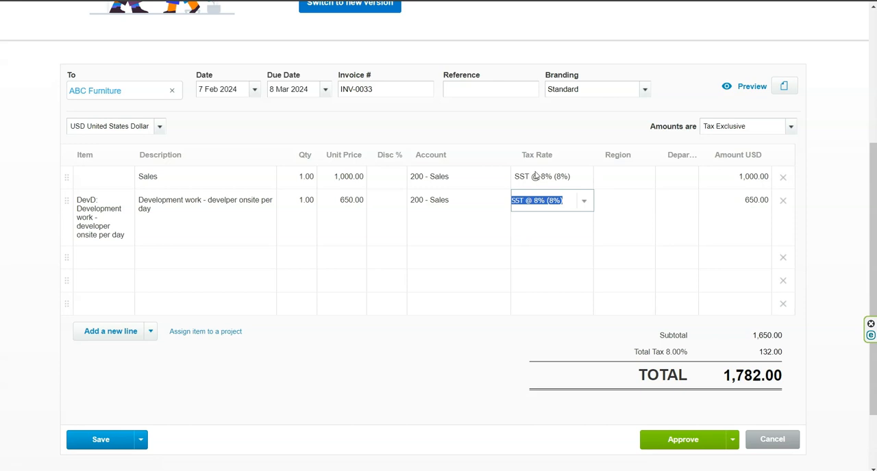
left_click(528, 133)
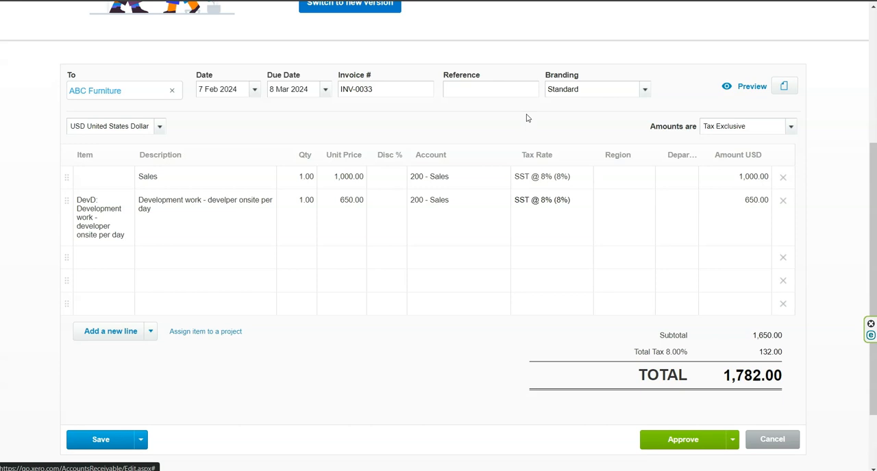
Open the Sales Tax Report from the Taxes and balances section of the accounting reports.
scroll(527, 119, "up", 4)
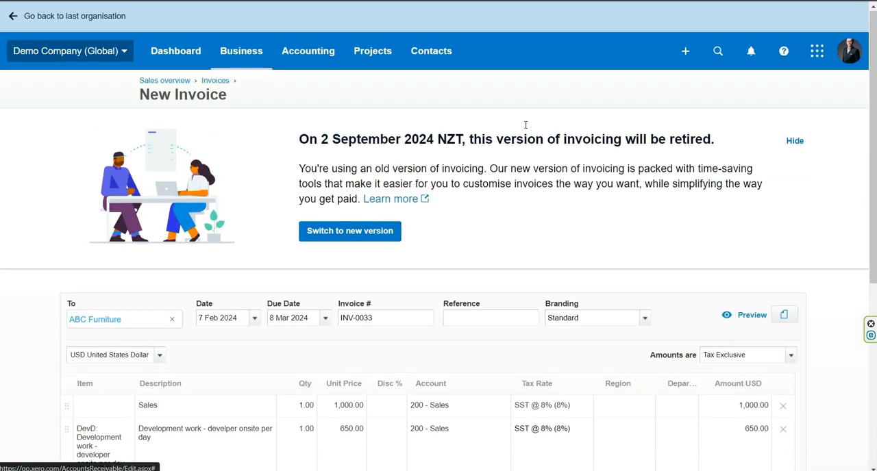
left_click(327, 58)
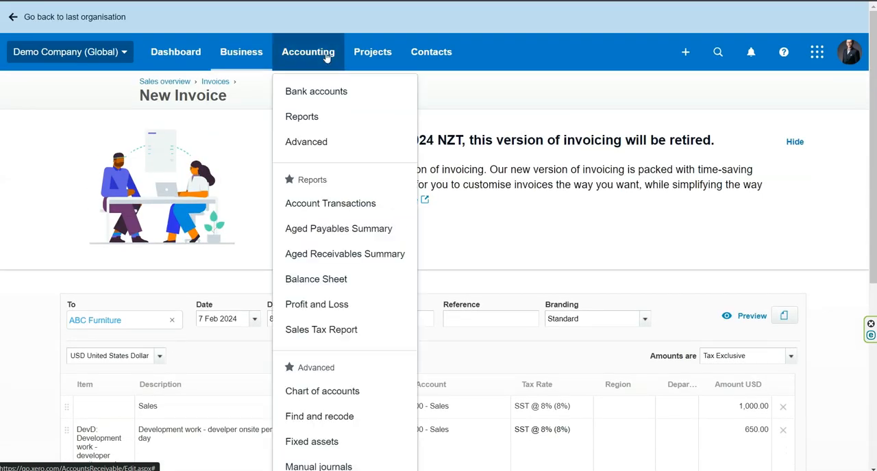
left_click(322, 116)
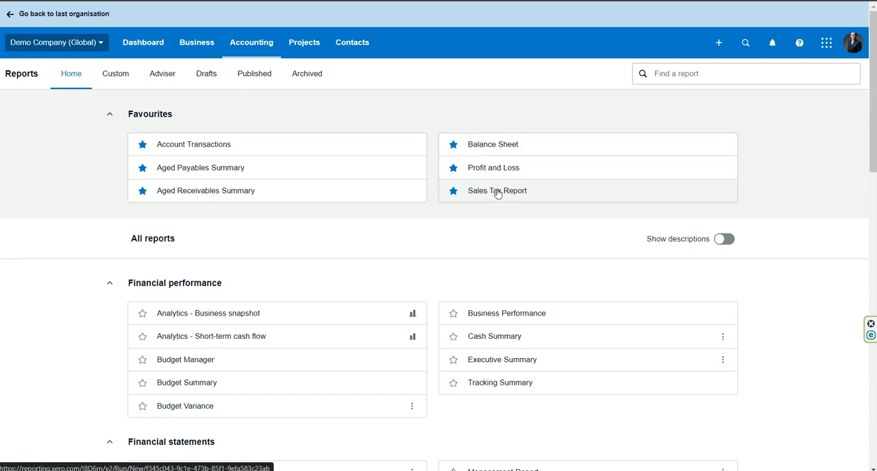
scroll(493, 202, "down", 3)
scroll(482, 209, "down", 9)
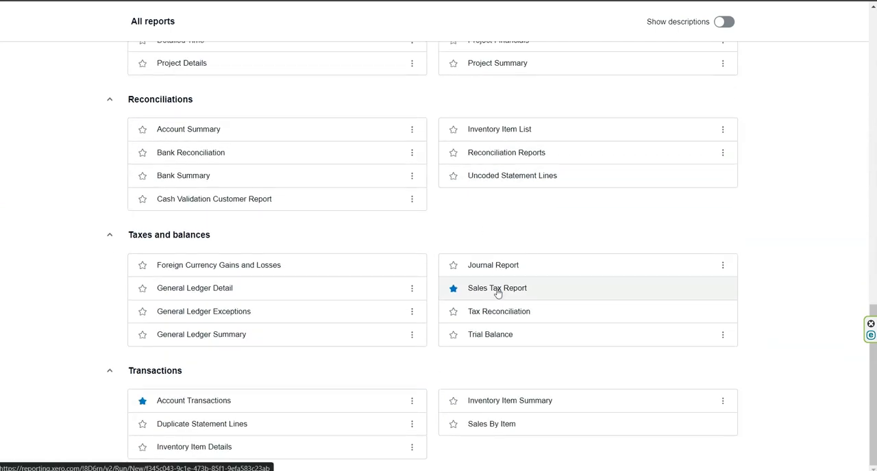
left_click(498, 293)
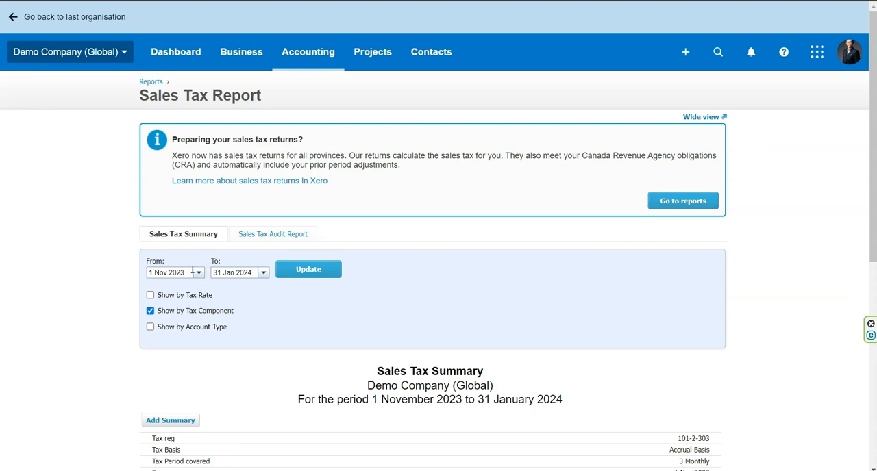
Set the Sales Tax Report period from 1 Jan 2024 to 29 Feb 2024 and update the report.
left_click_drag(191, 272, 106, 277)
type("1")
key("Tab")
type("2")
type("9/2/24")
key("Tab")
left_click(321, 268)
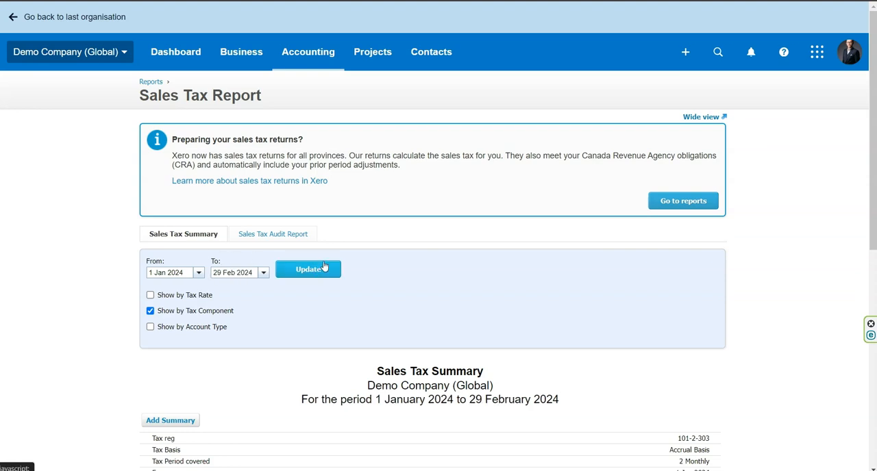
Examine the SST @ 8% entry under Taxes by Tax Component in the sales tax summary.
scroll(325, 266, "down", 6)
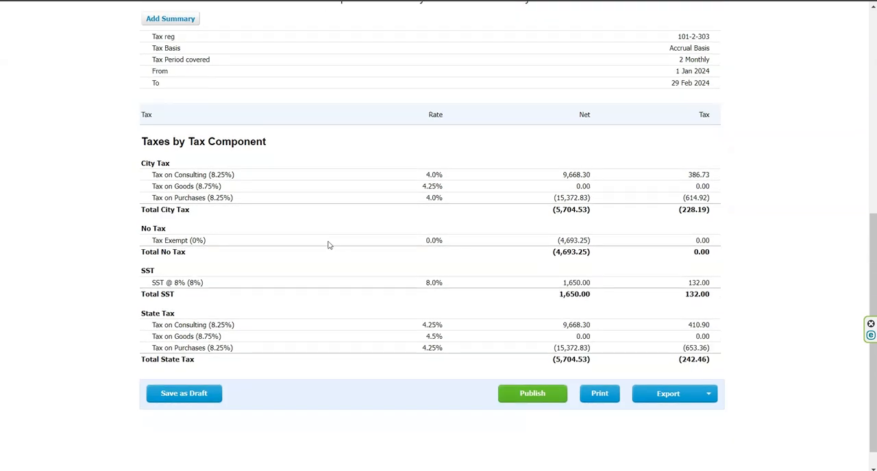
left_click_drag(137, 276, 384, 274)
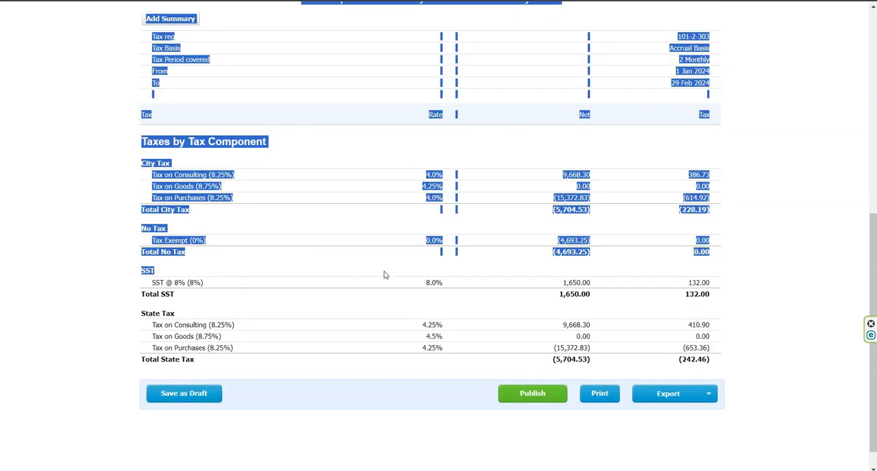
left_click(207, 281)
left_click_drag(152, 281, 210, 288)
left_click(211, 287)
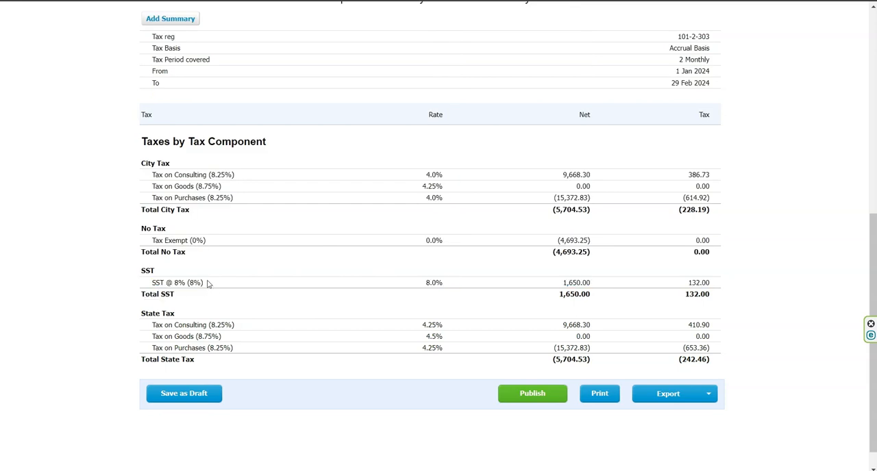
scroll(214, 277, "up", 2)
scroll(214, 275, "down", 2)
mouse_move(152, 283)
left_mouse_down()
mouse_move(198, 283)
mouse_move(151, 285)
left_mouse_up()
left_click(152, 285)
left_click_drag(152, 286, 202, 285)
left_click(221, 287)
Open the Sales Tax Audit Report and examine the gross, tax and net amounts of its SST @ 8% transactions.
scroll(221, 288, "up", 3)
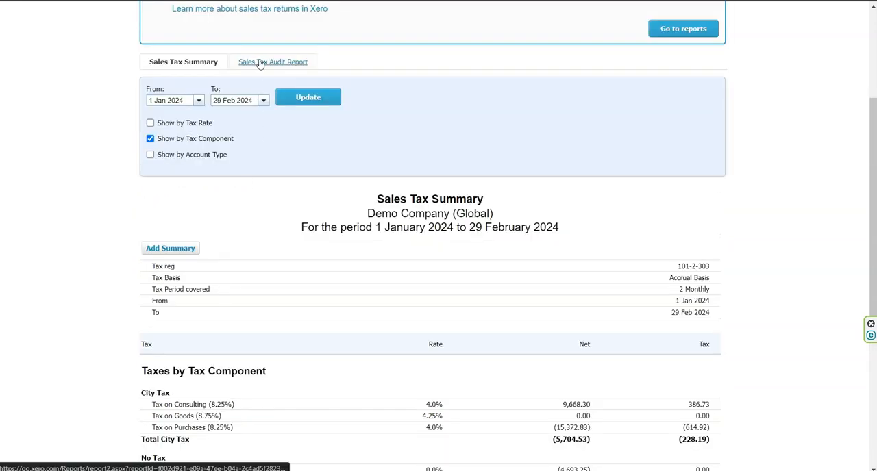
left_click(259, 63)
scroll(358, 190, "down", 4)
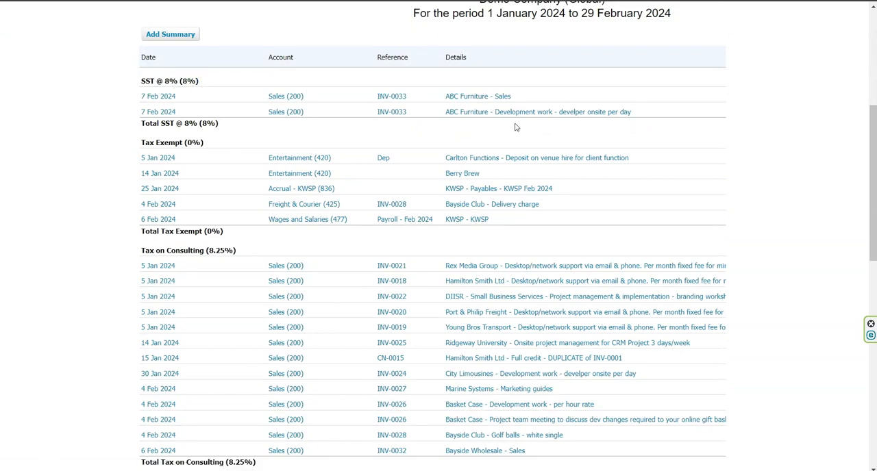
scroll(754, 157, "down", 10)
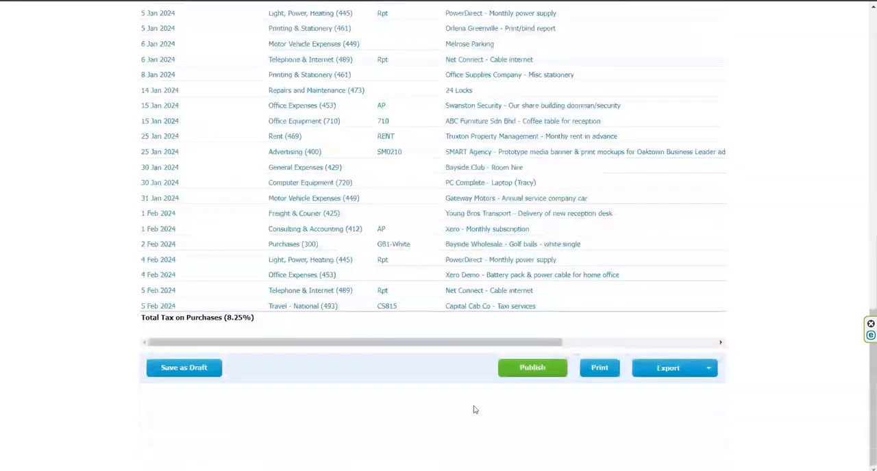
left_click_drag(473, 346, 653, 347)
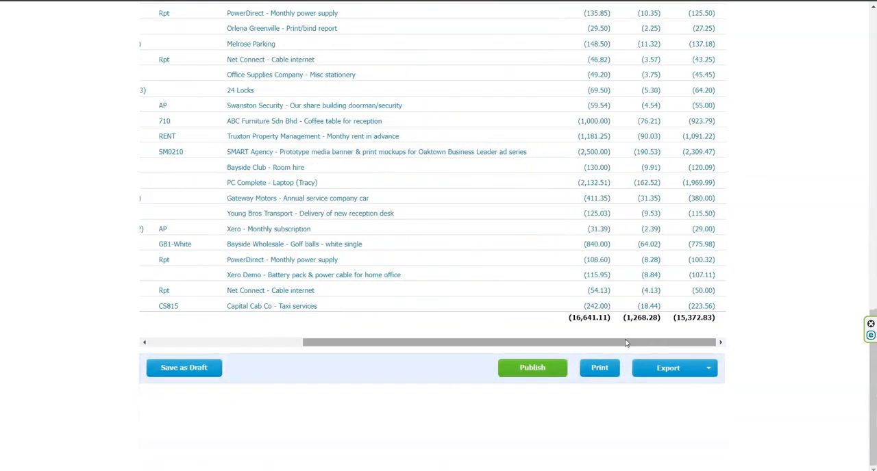
scroll(652, 277, "up", 15)
scroll(653, 276, "up", 2)
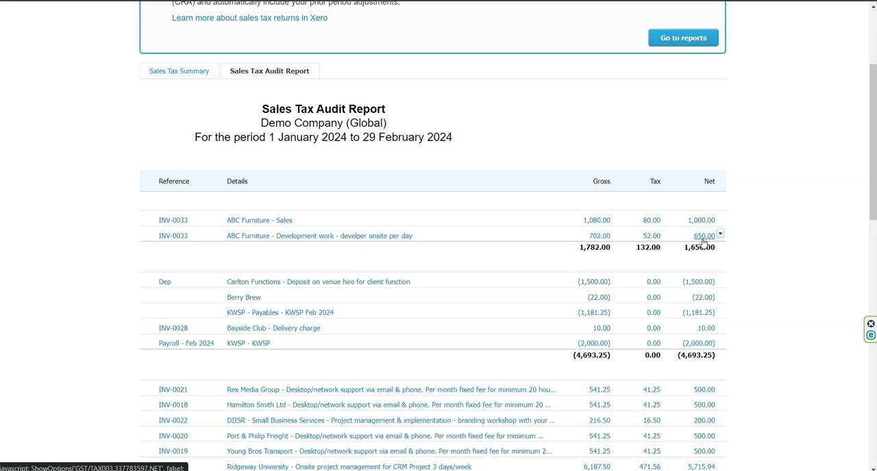
View the export format options for the Sales Tax Audit Report without exporting it, and return to the report heading.
scroll(751, 232, "down", 15)
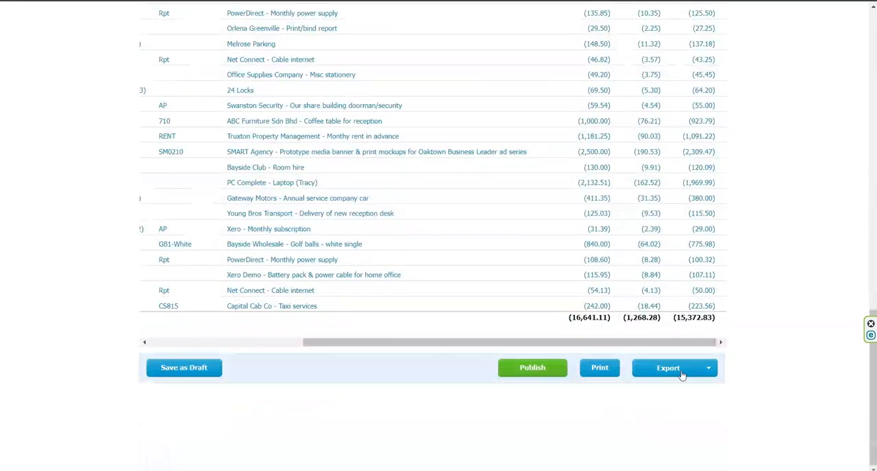
left_click(681, 374)
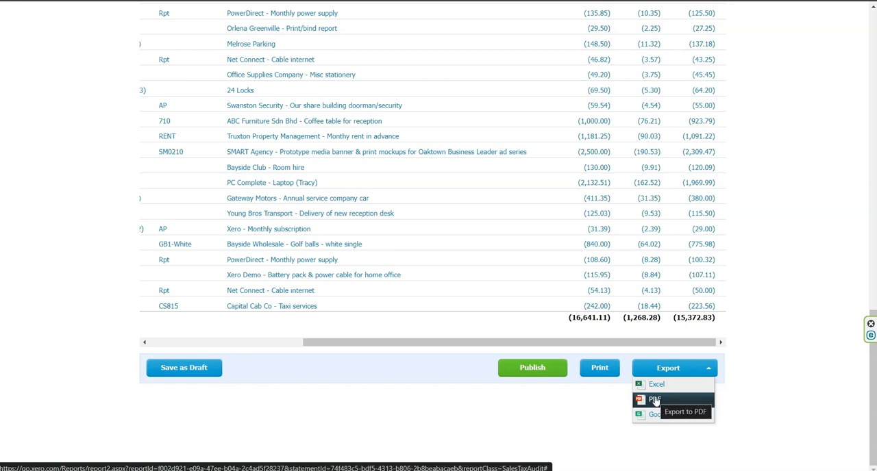
left_click(752, 327)
scroll(750, 328, "up", 10)
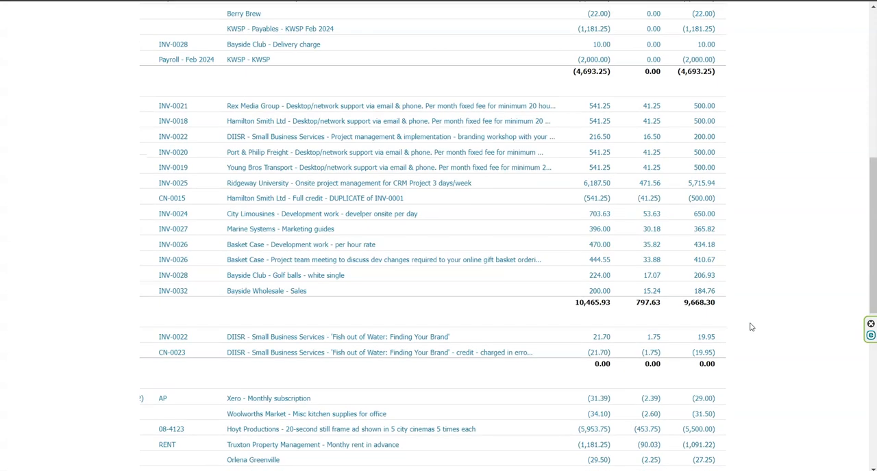
scroll(750, 327, "up", 5)
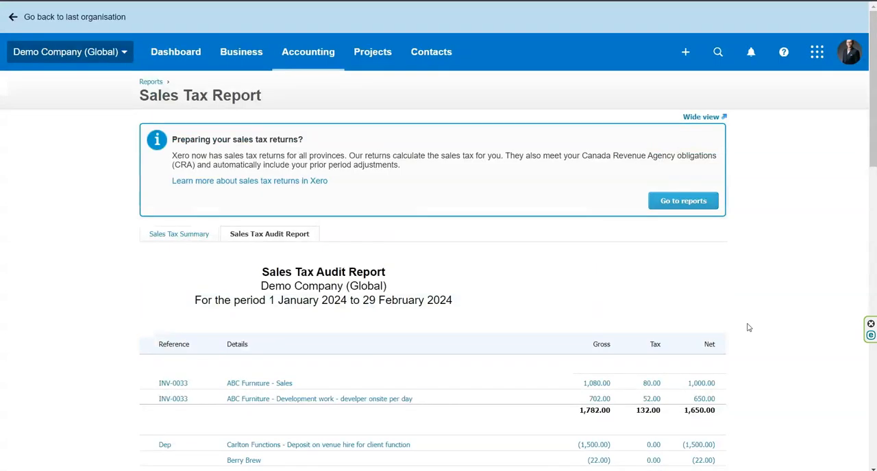